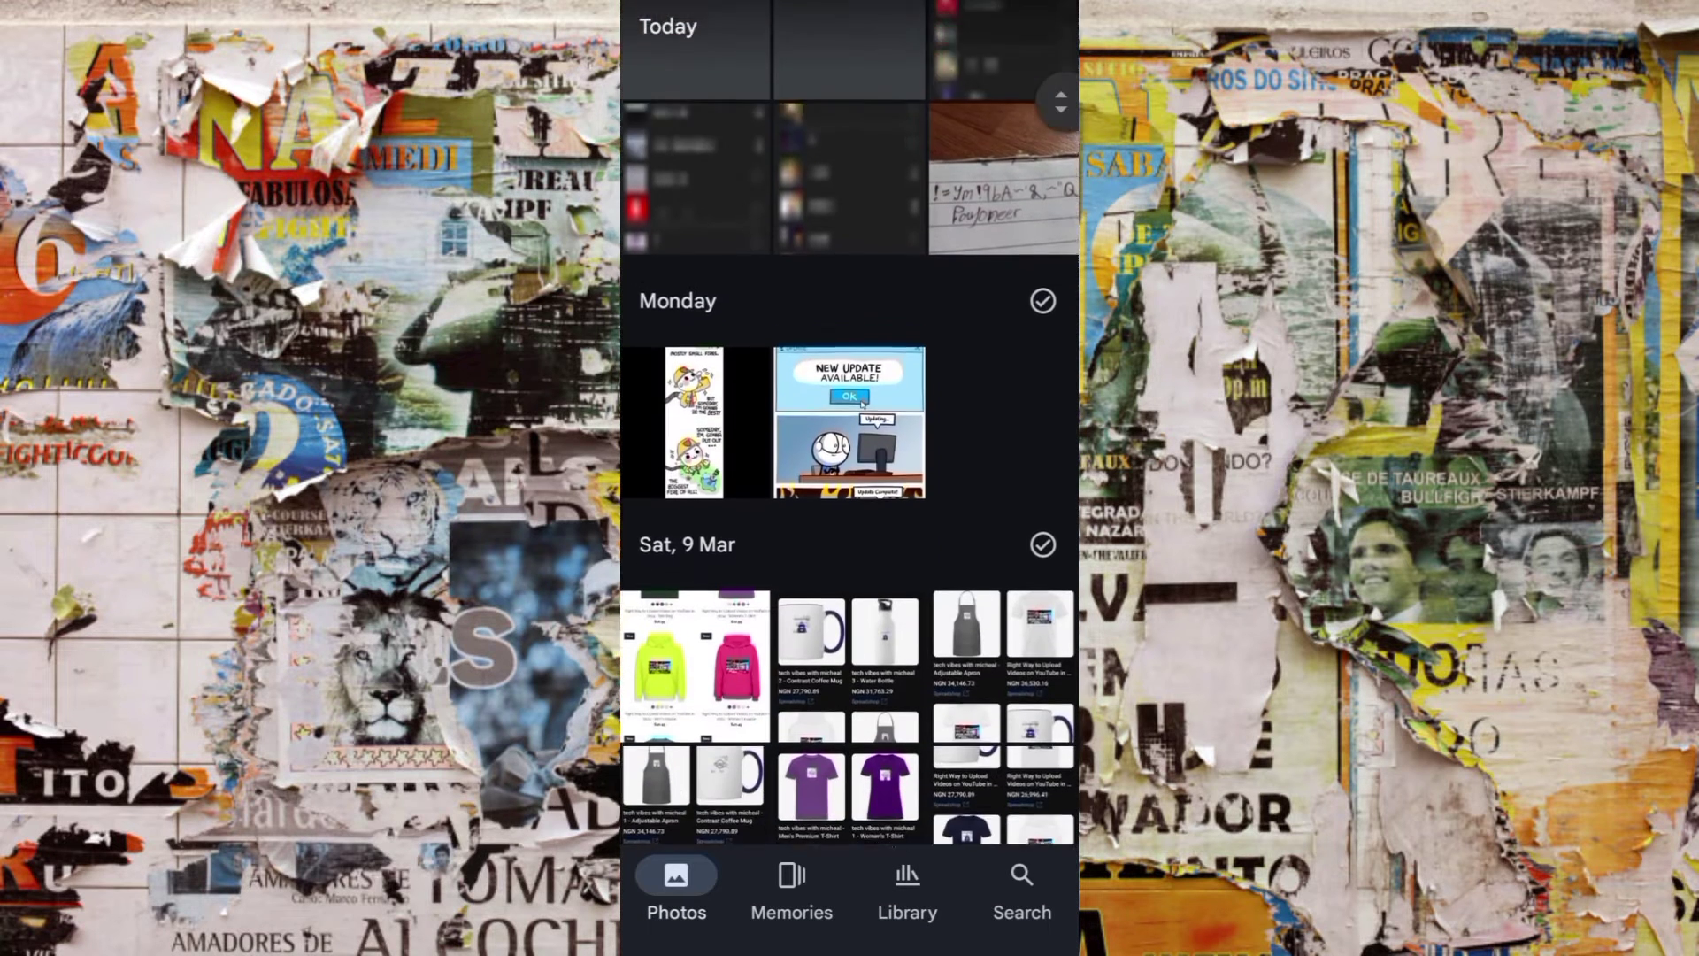
scroll(851, 478, "down", 5)
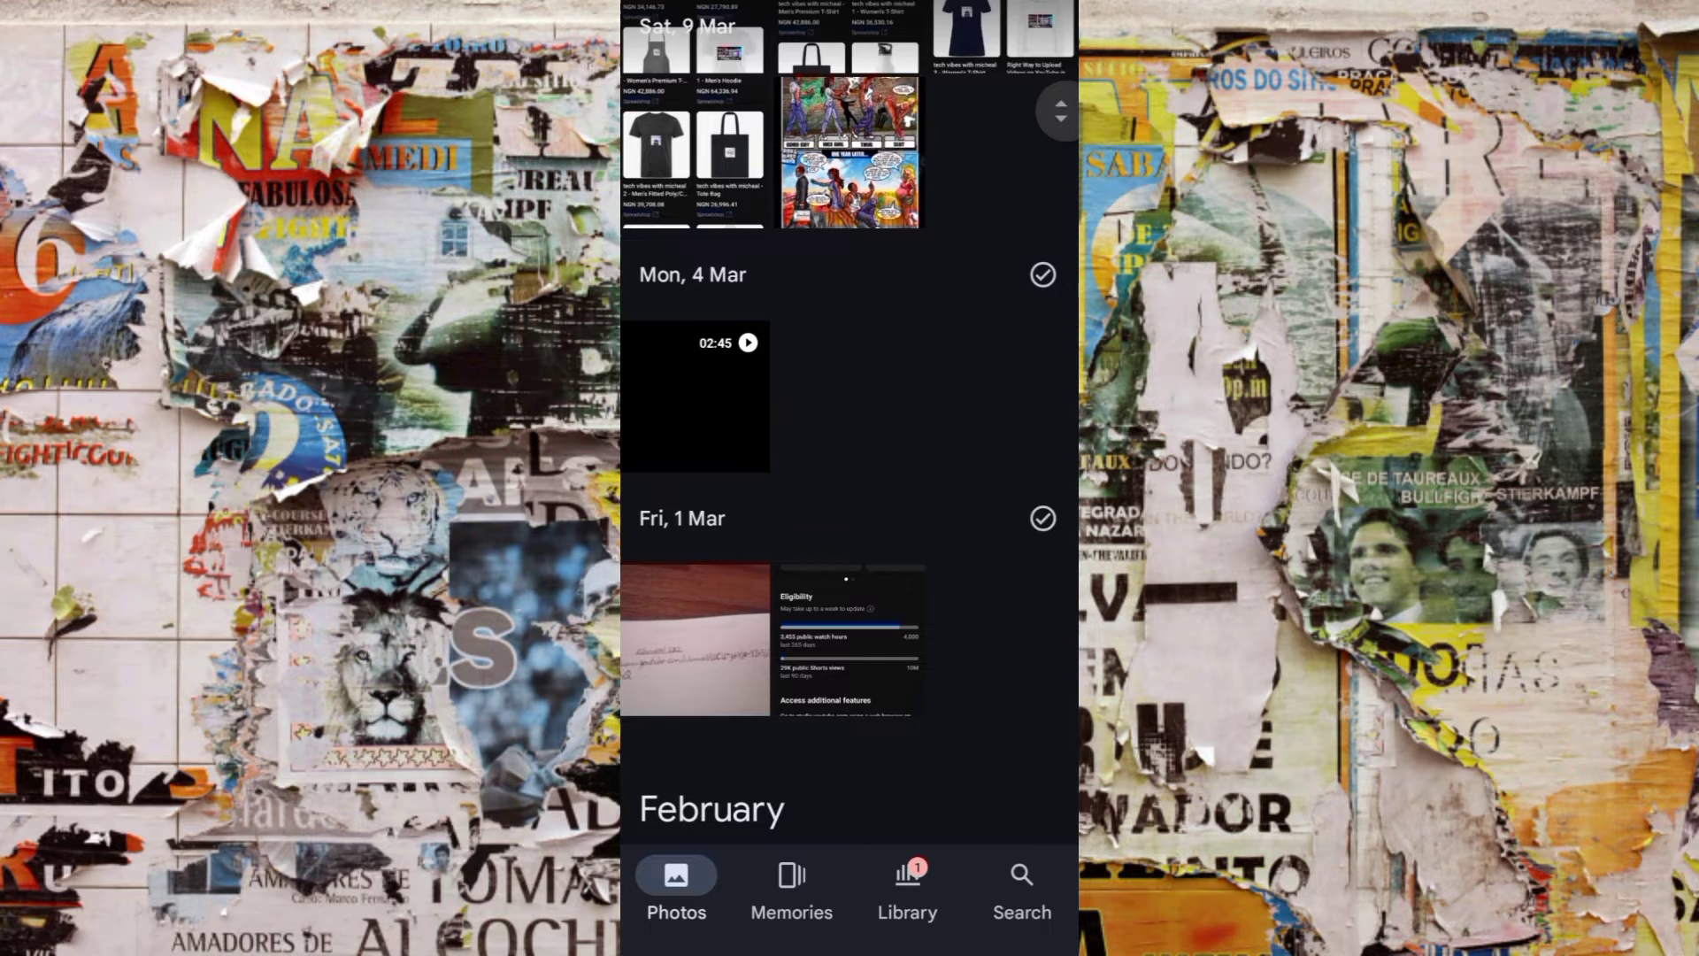
scroll(850, 479, "down", 2)
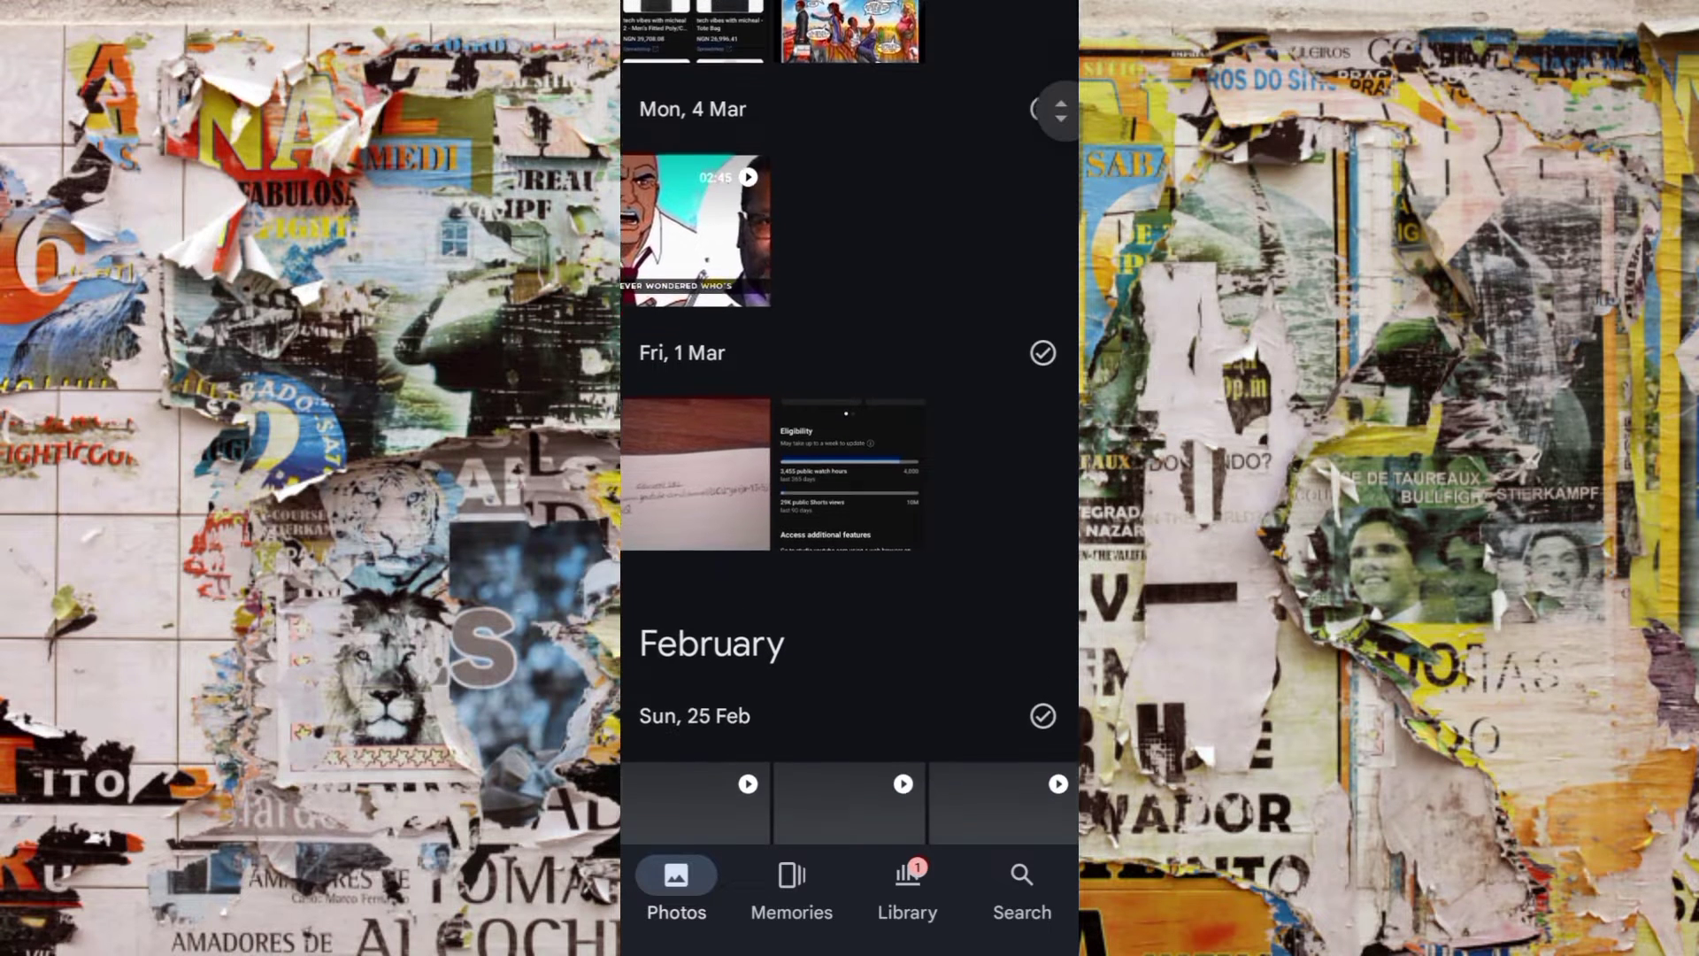
scroll(849, 478, "up", 2)
scroll(851, 479, "up", 4)
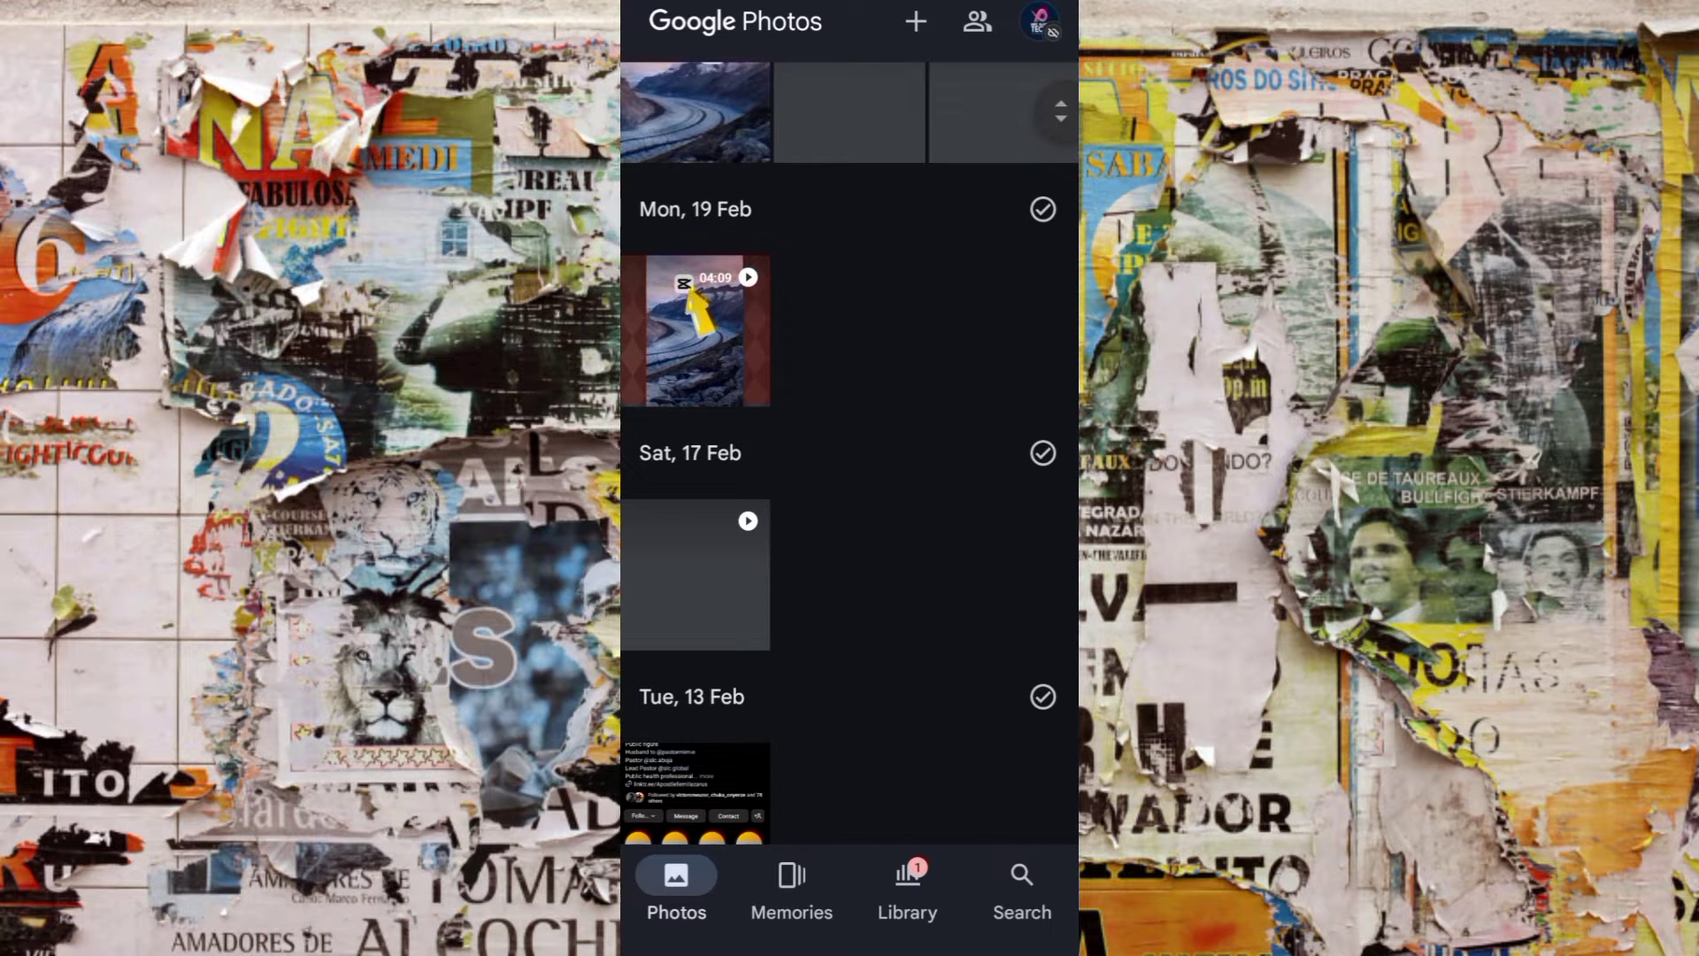
Move the Mon, 19 Feb video to the bin
left_click(1042, 209)
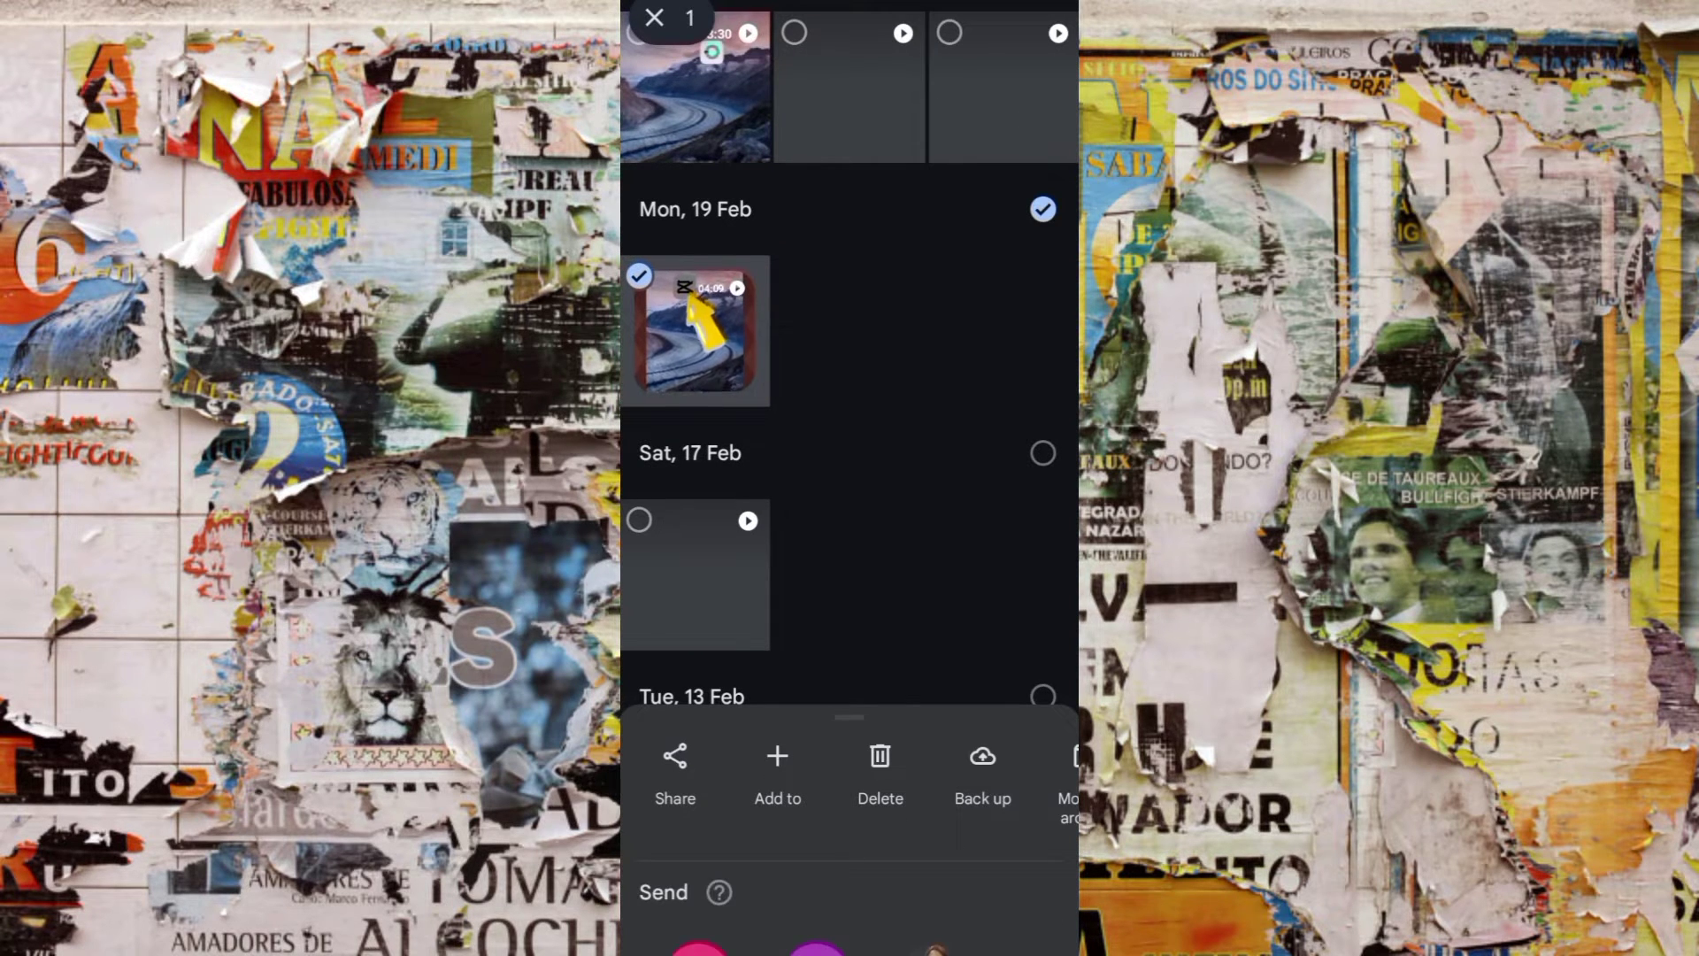
left_click(880, 770)
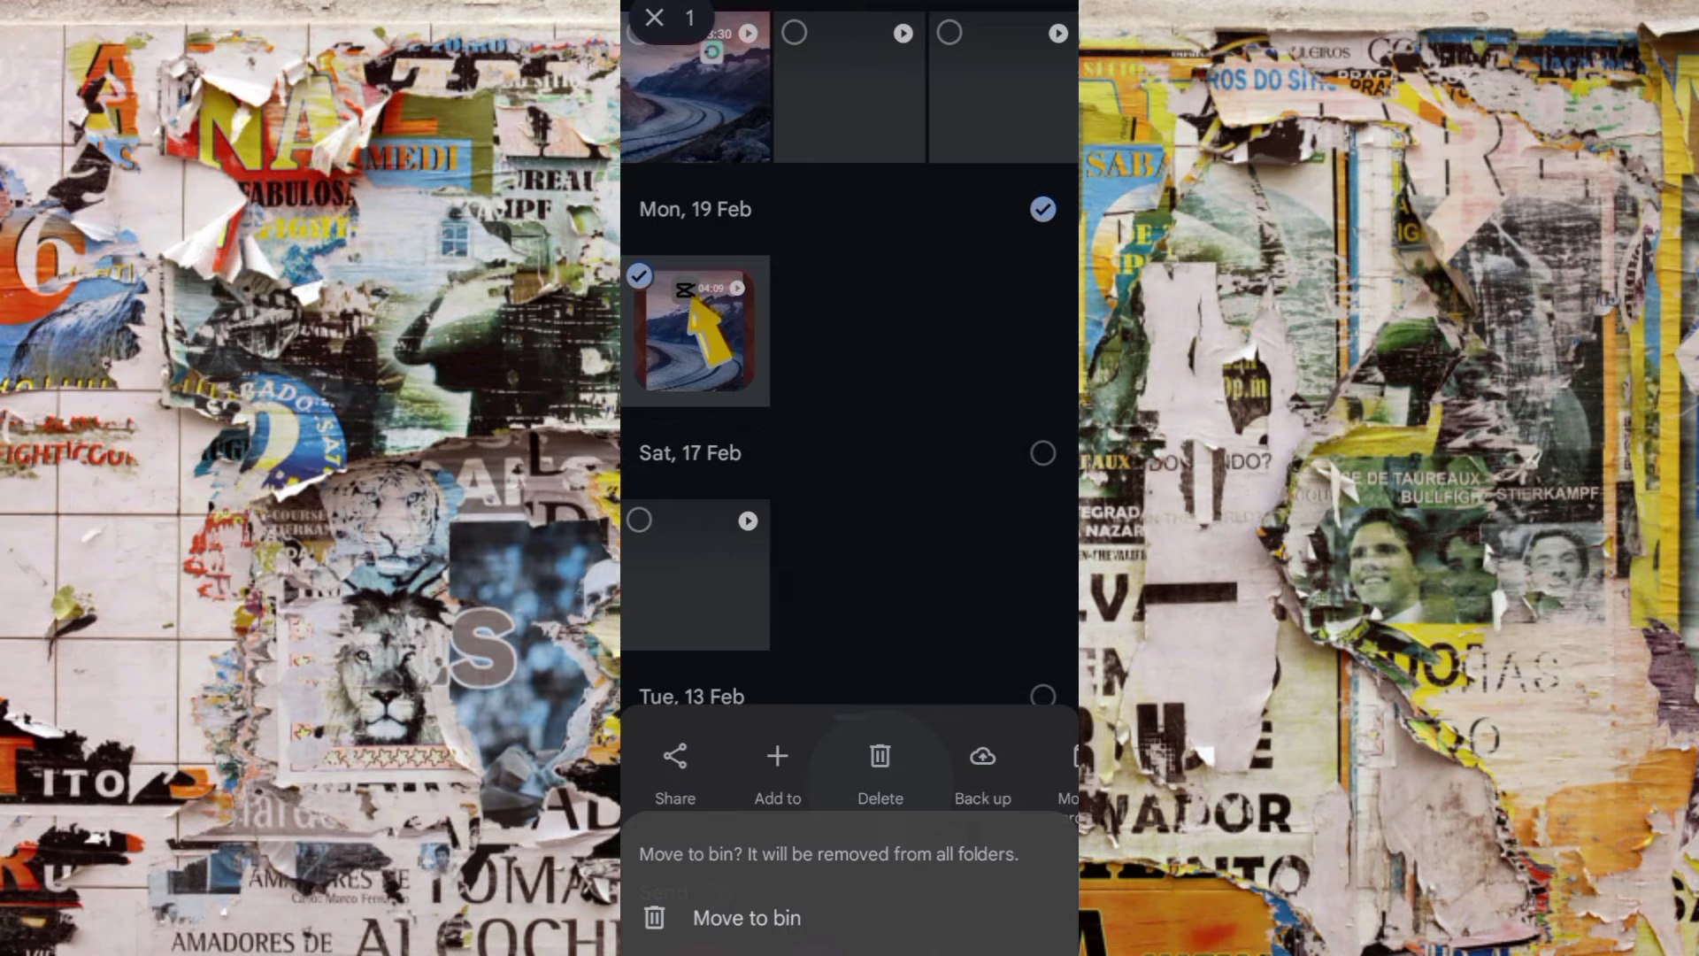
left_click(747, 909)
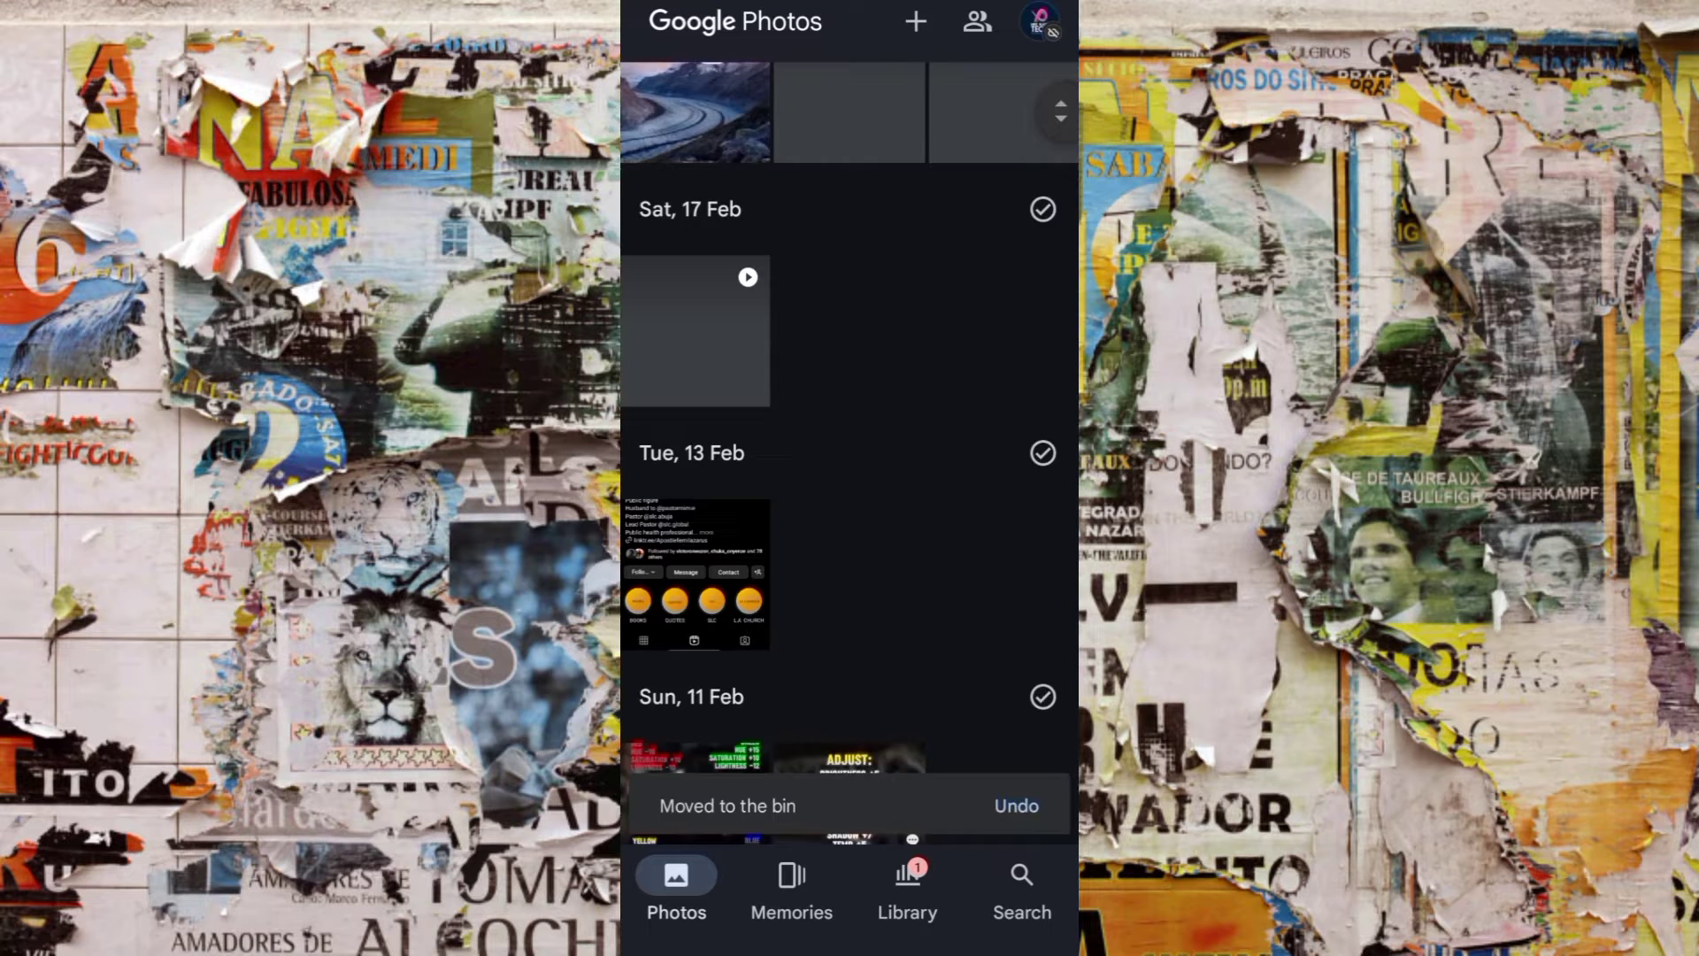
scroll(850, 464, "up", 5)
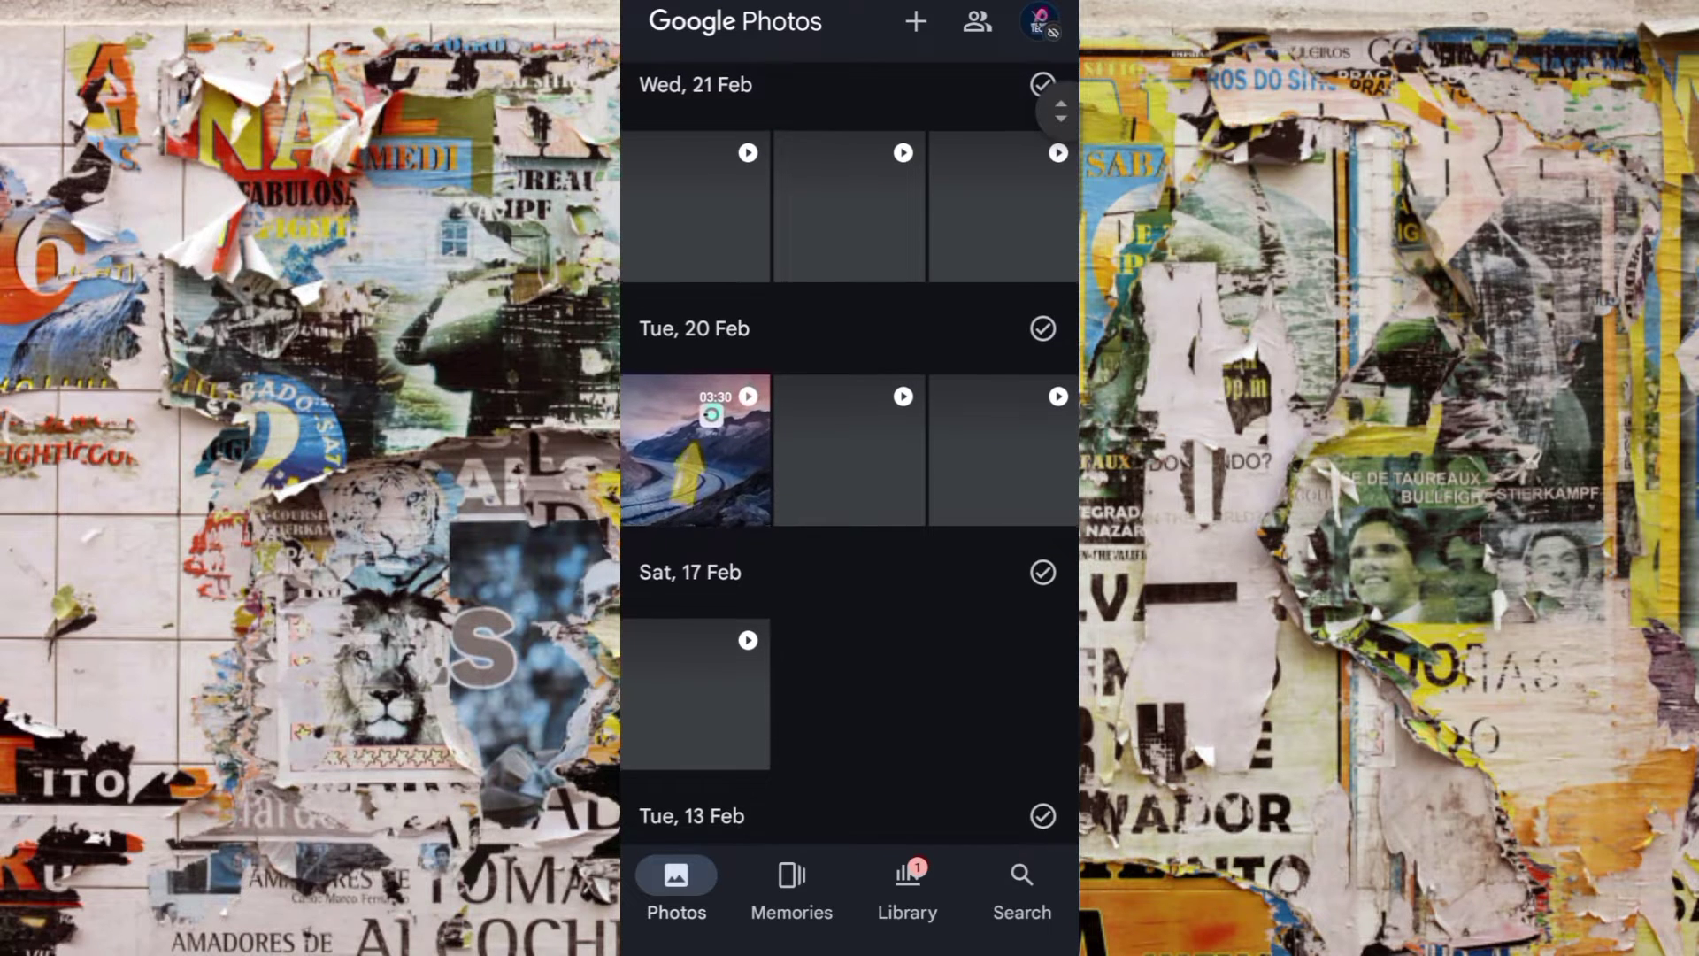
Move the three Tue, 20 Feb videos and the Sat, 17 Feb video to the bin
left_click(697, 448)
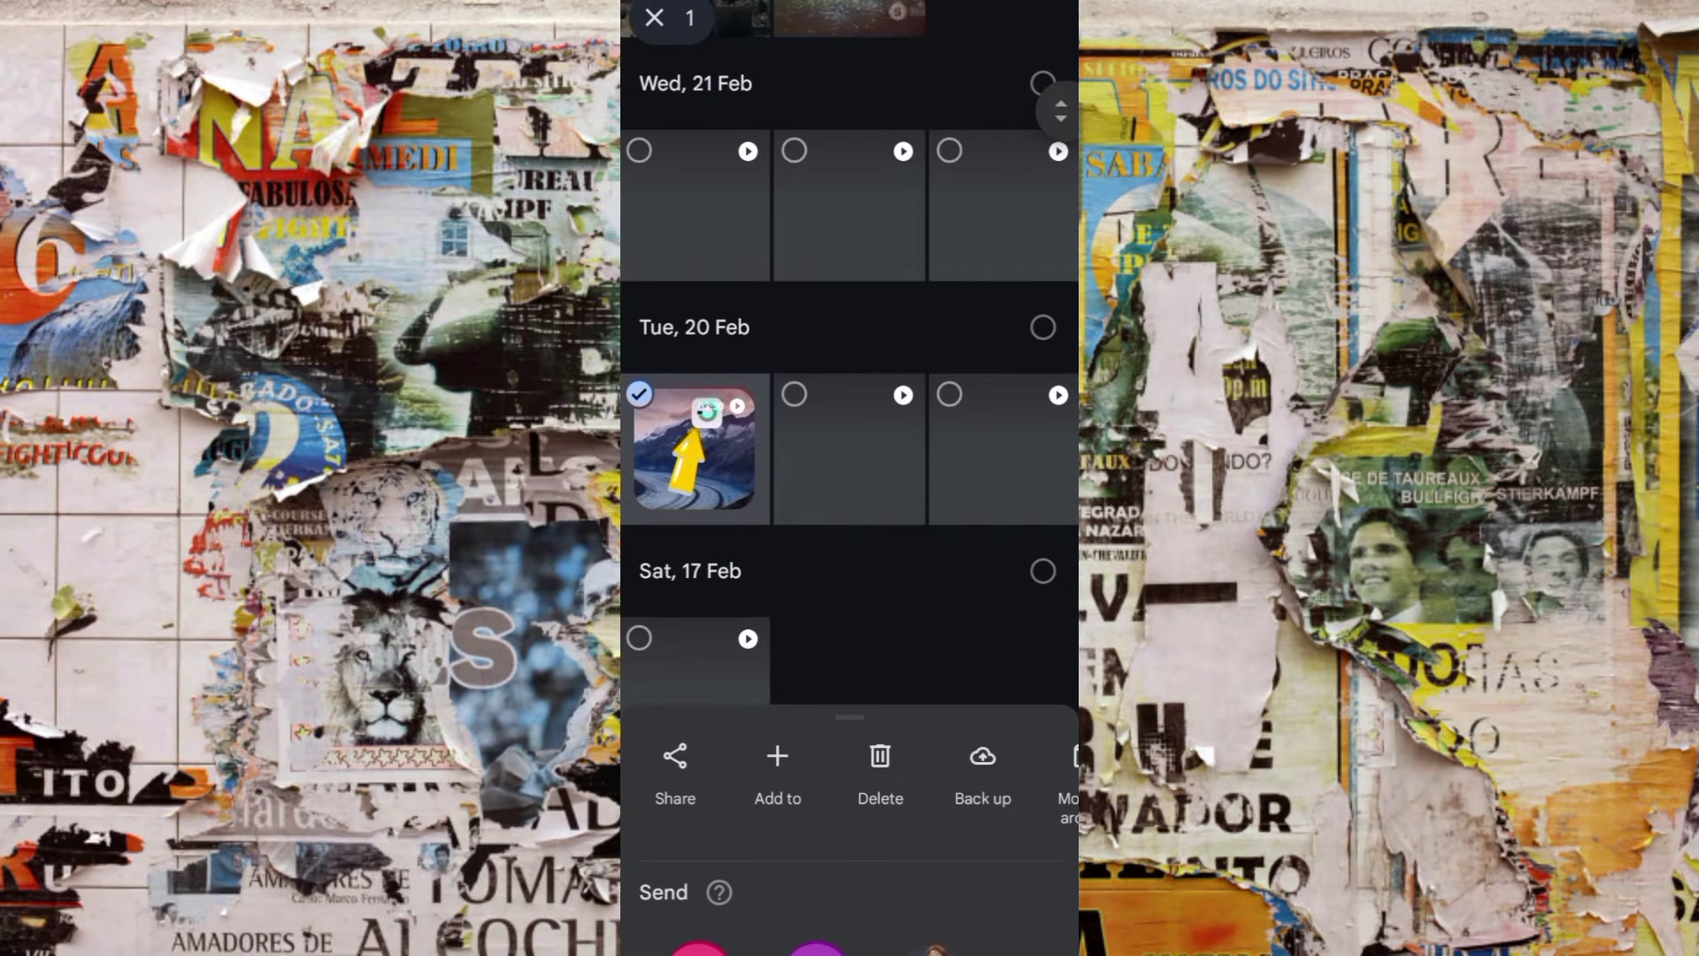
left_click(850, 449)
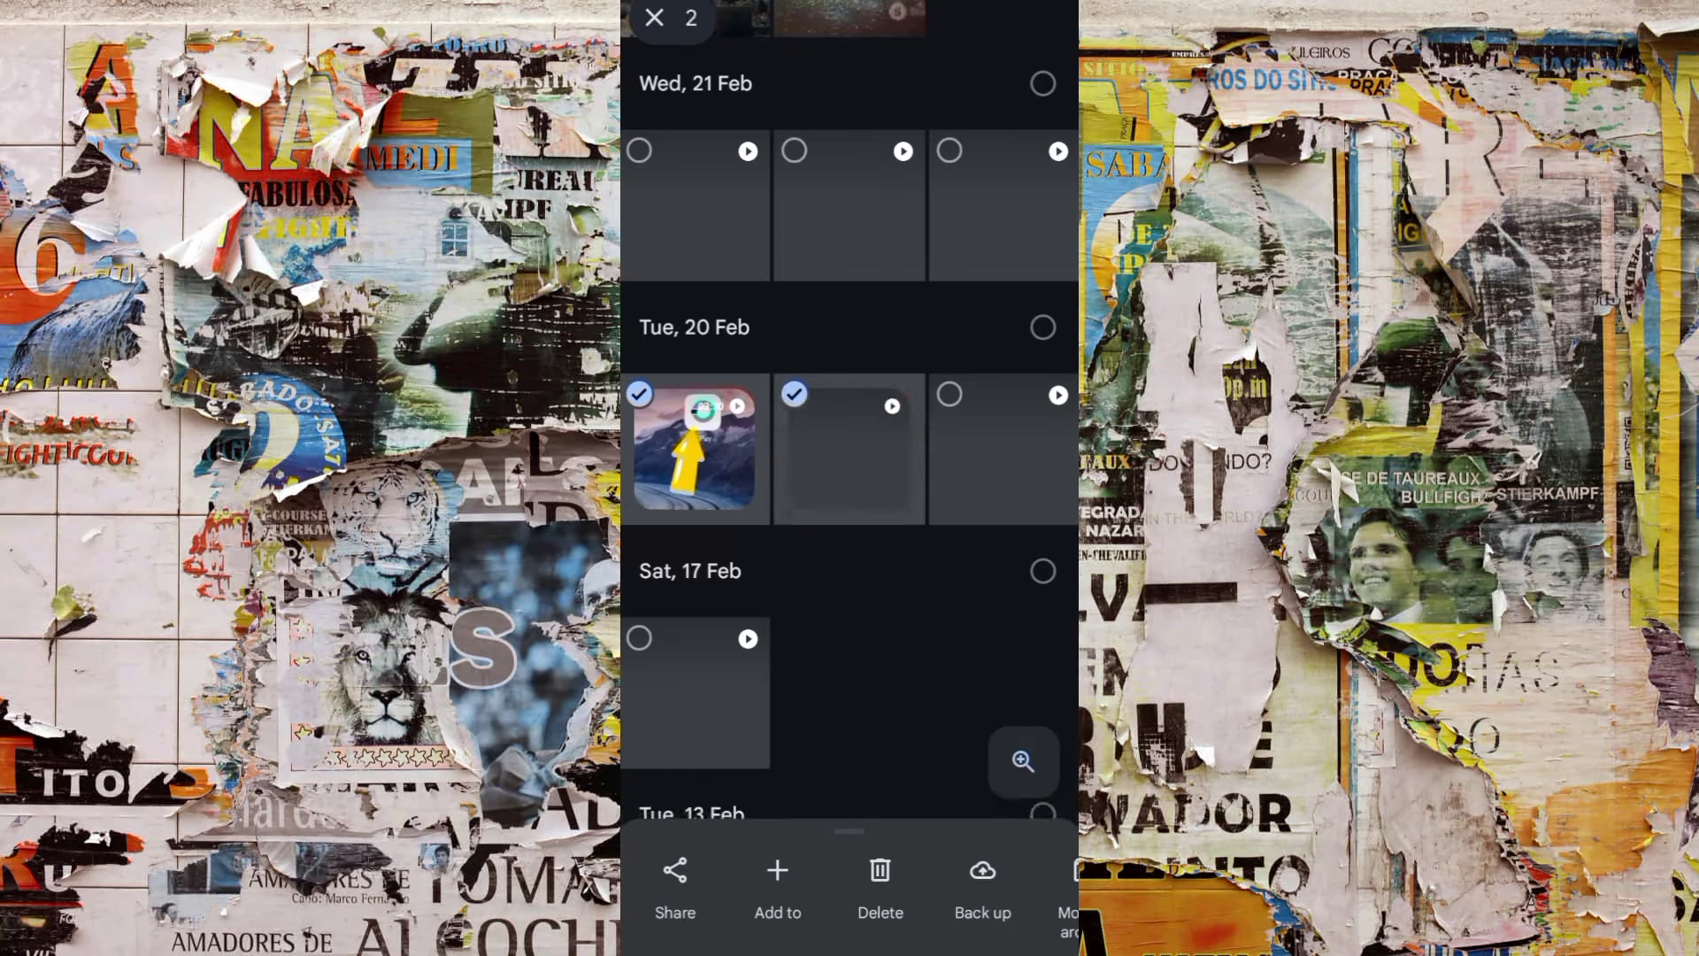
left_click(1002, 449)
left_click(697, 694)
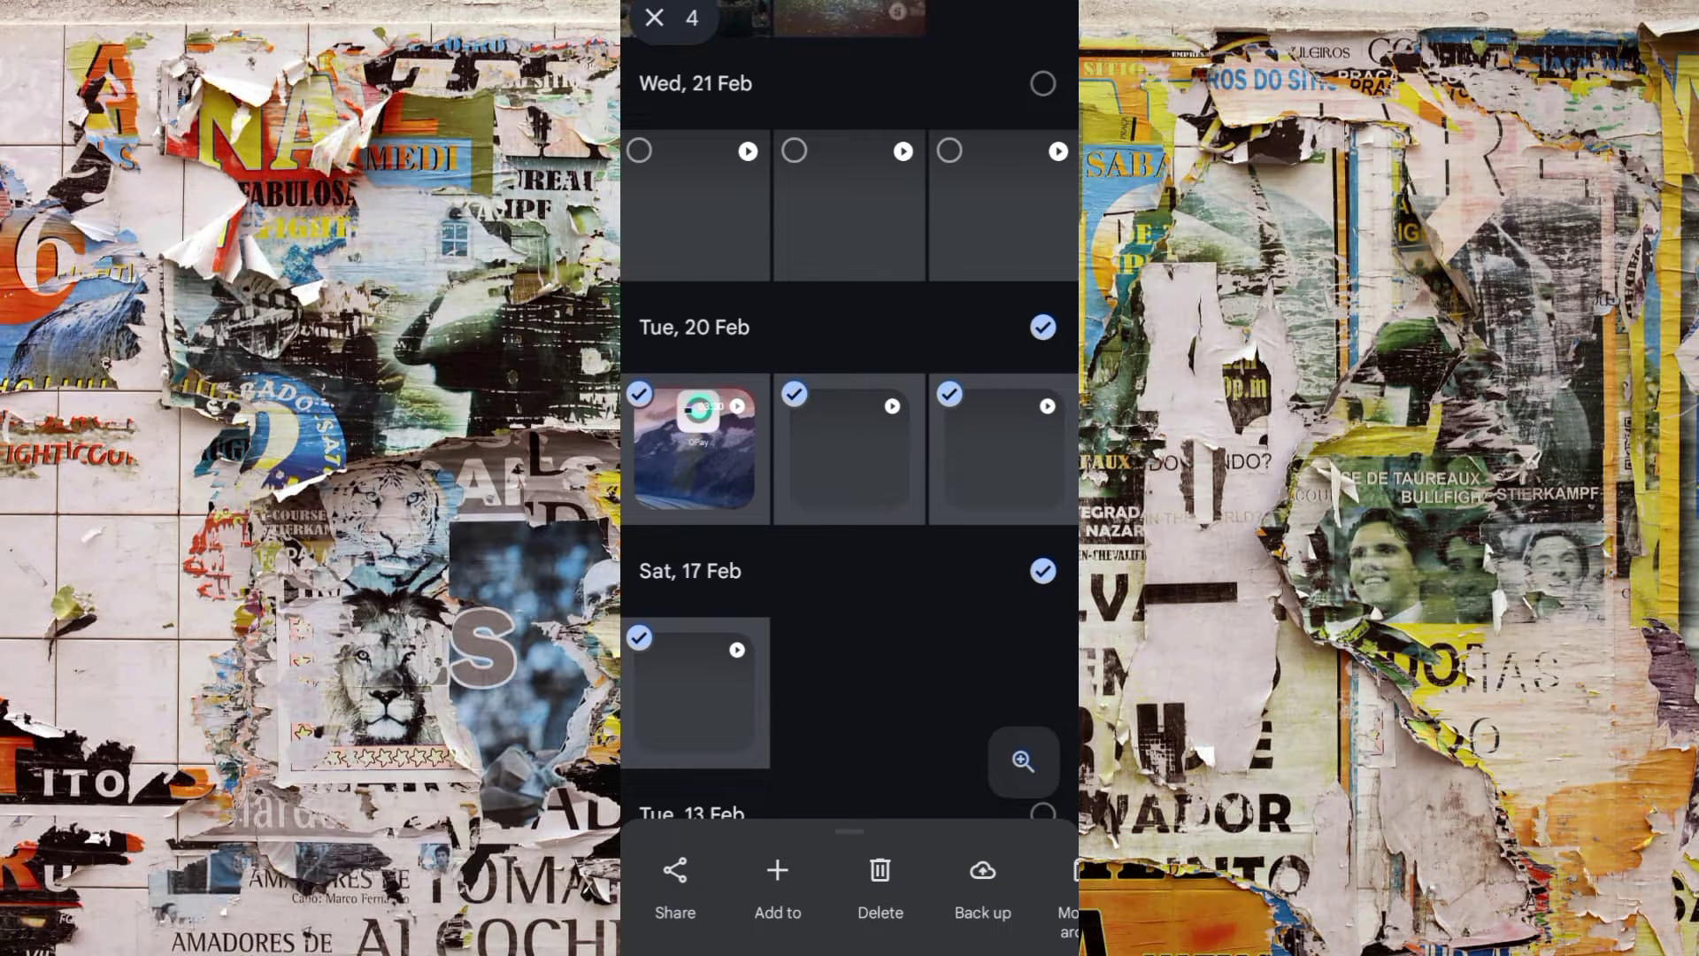
left_click(878, 883)
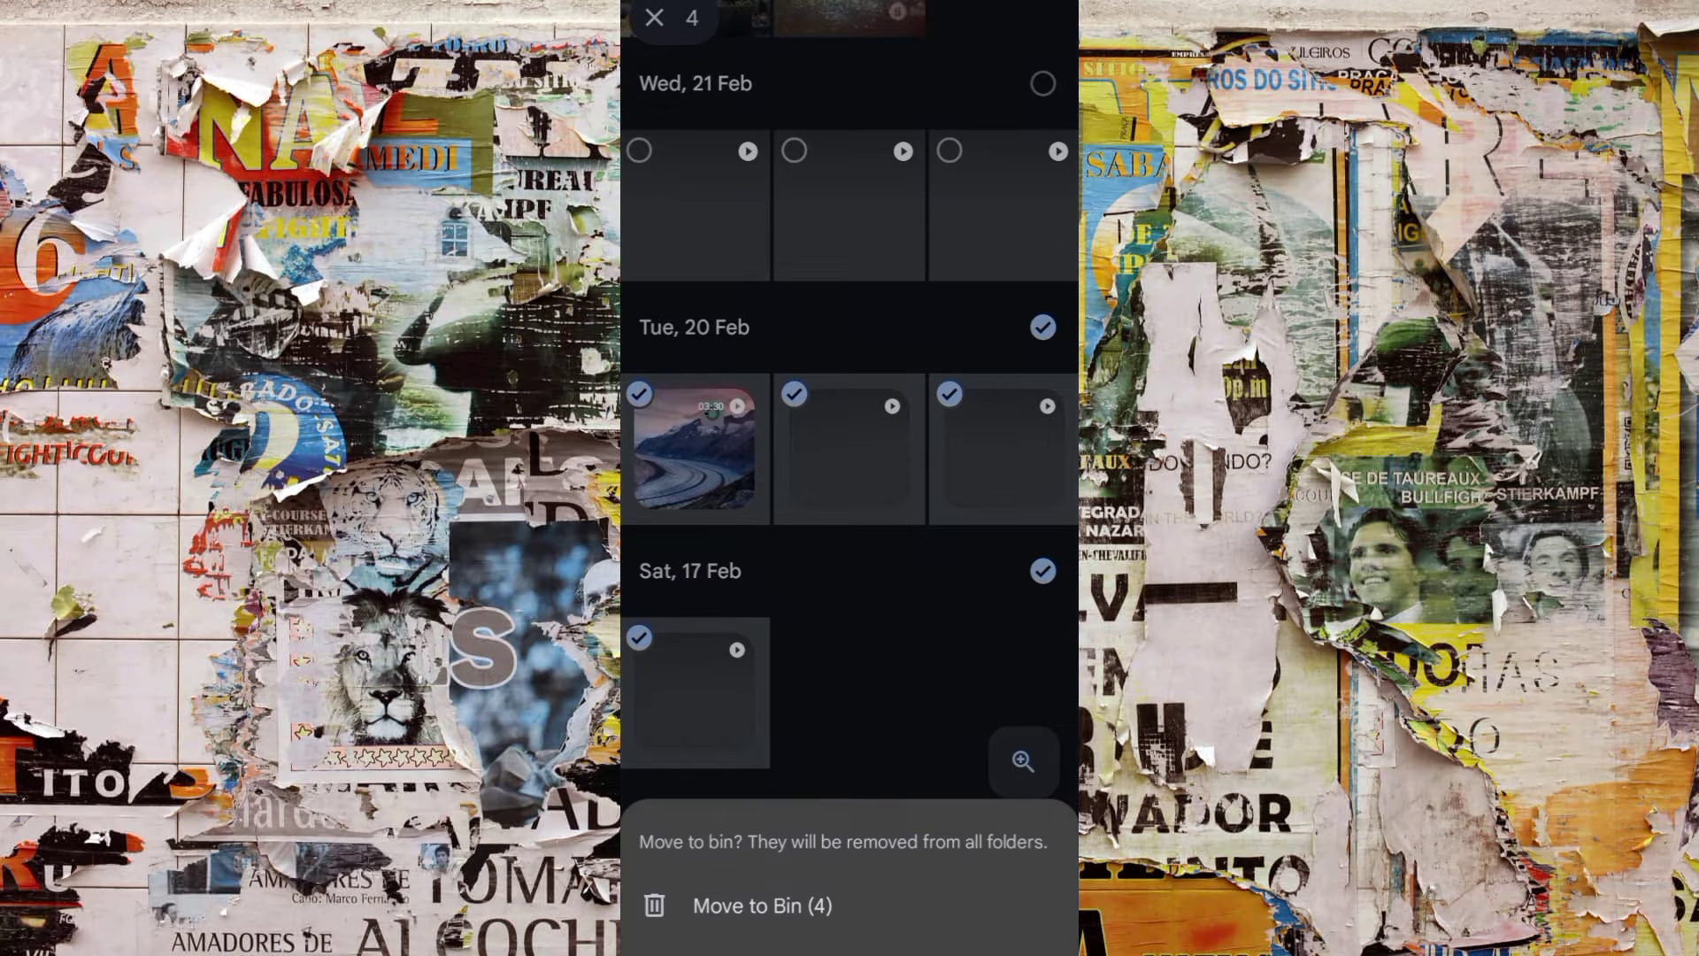
left_click(762, 906)
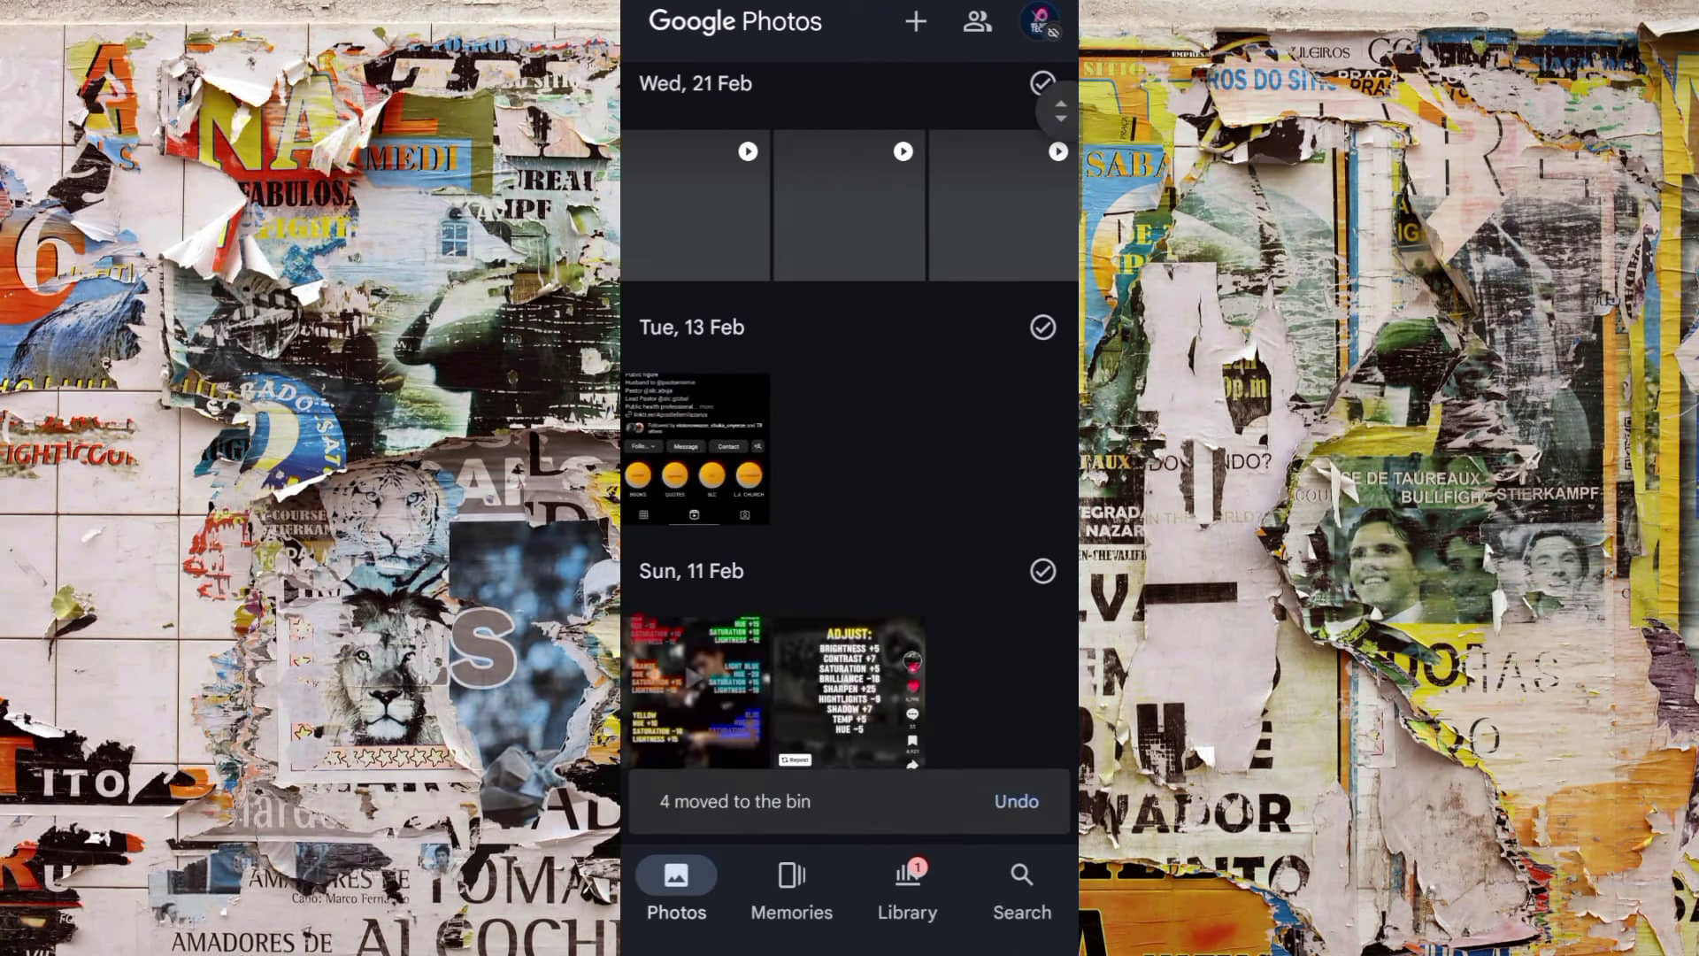
scroll(849, 451, "up", 3)
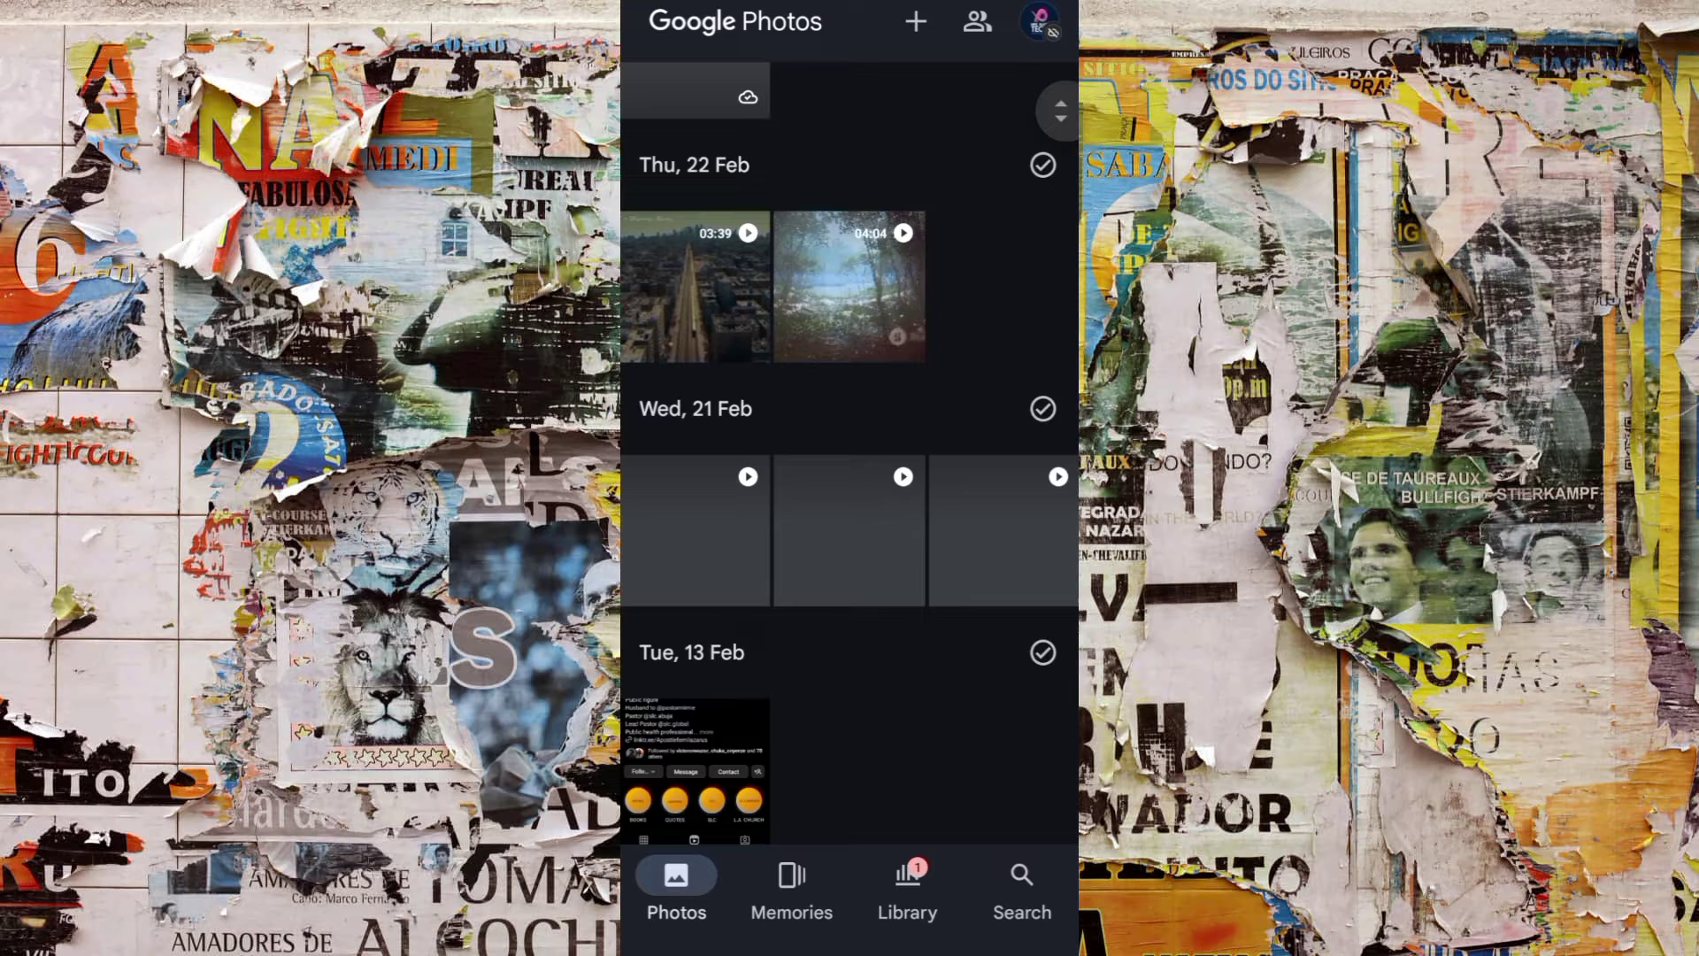
Select the two Thu, 22 Feb videos and confirm Move to bin (2)
left_click(695, 96)
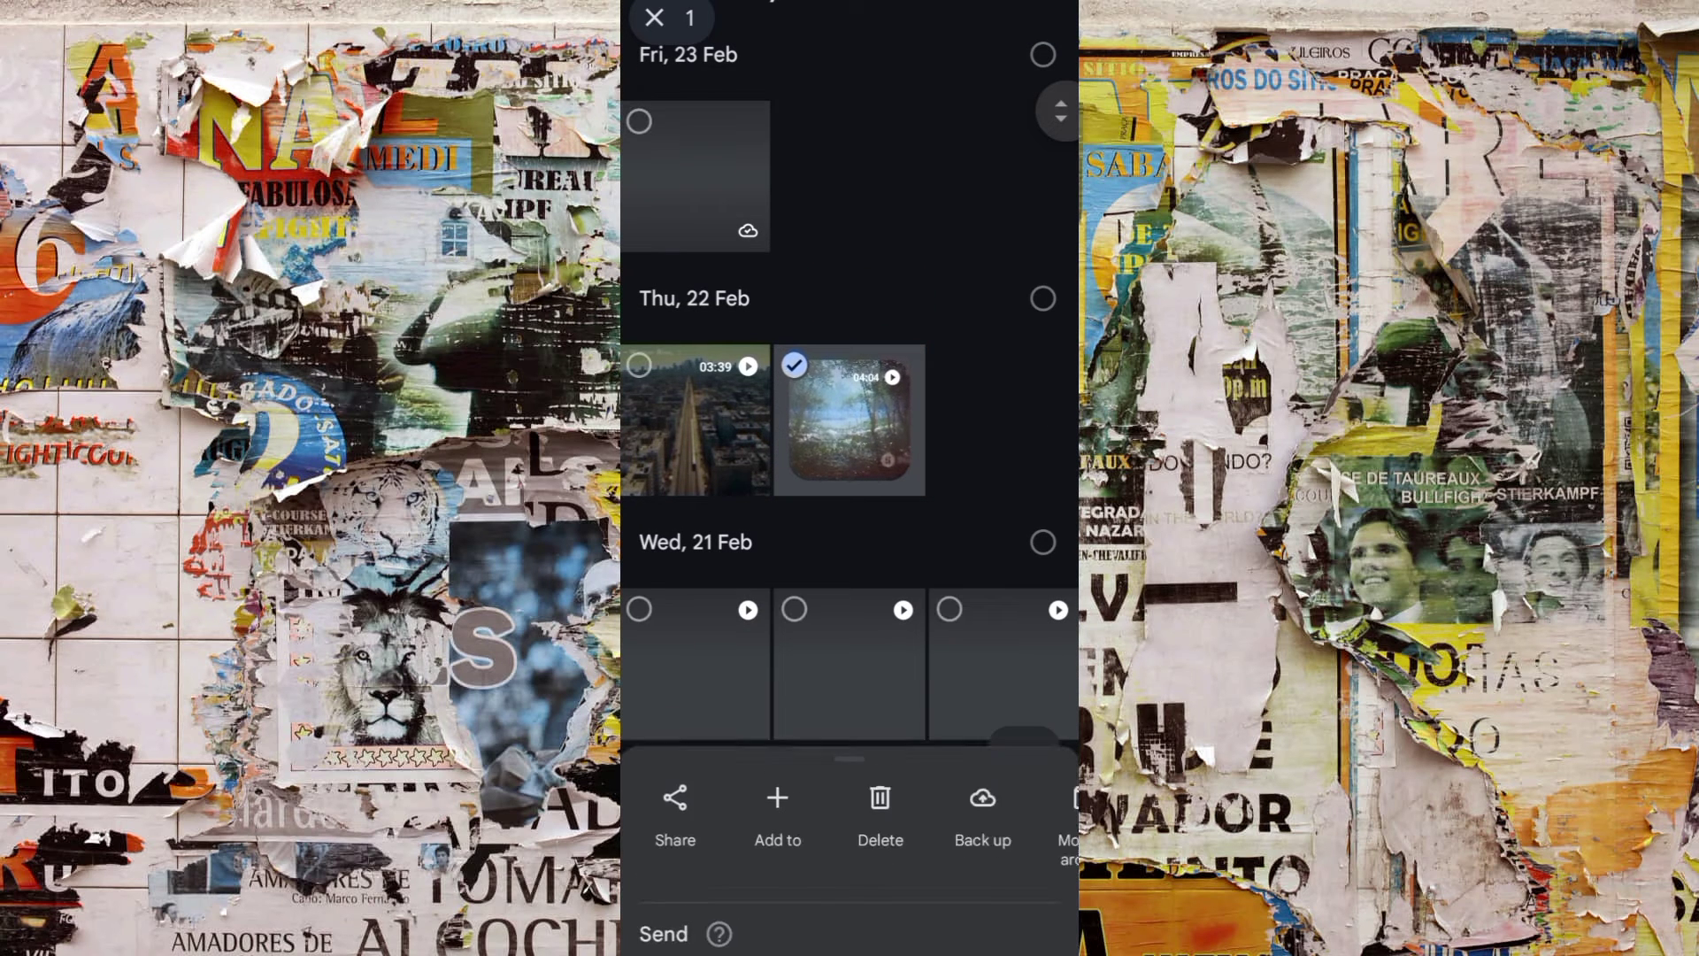
left_click(695, 421)
left_click(879, 882)
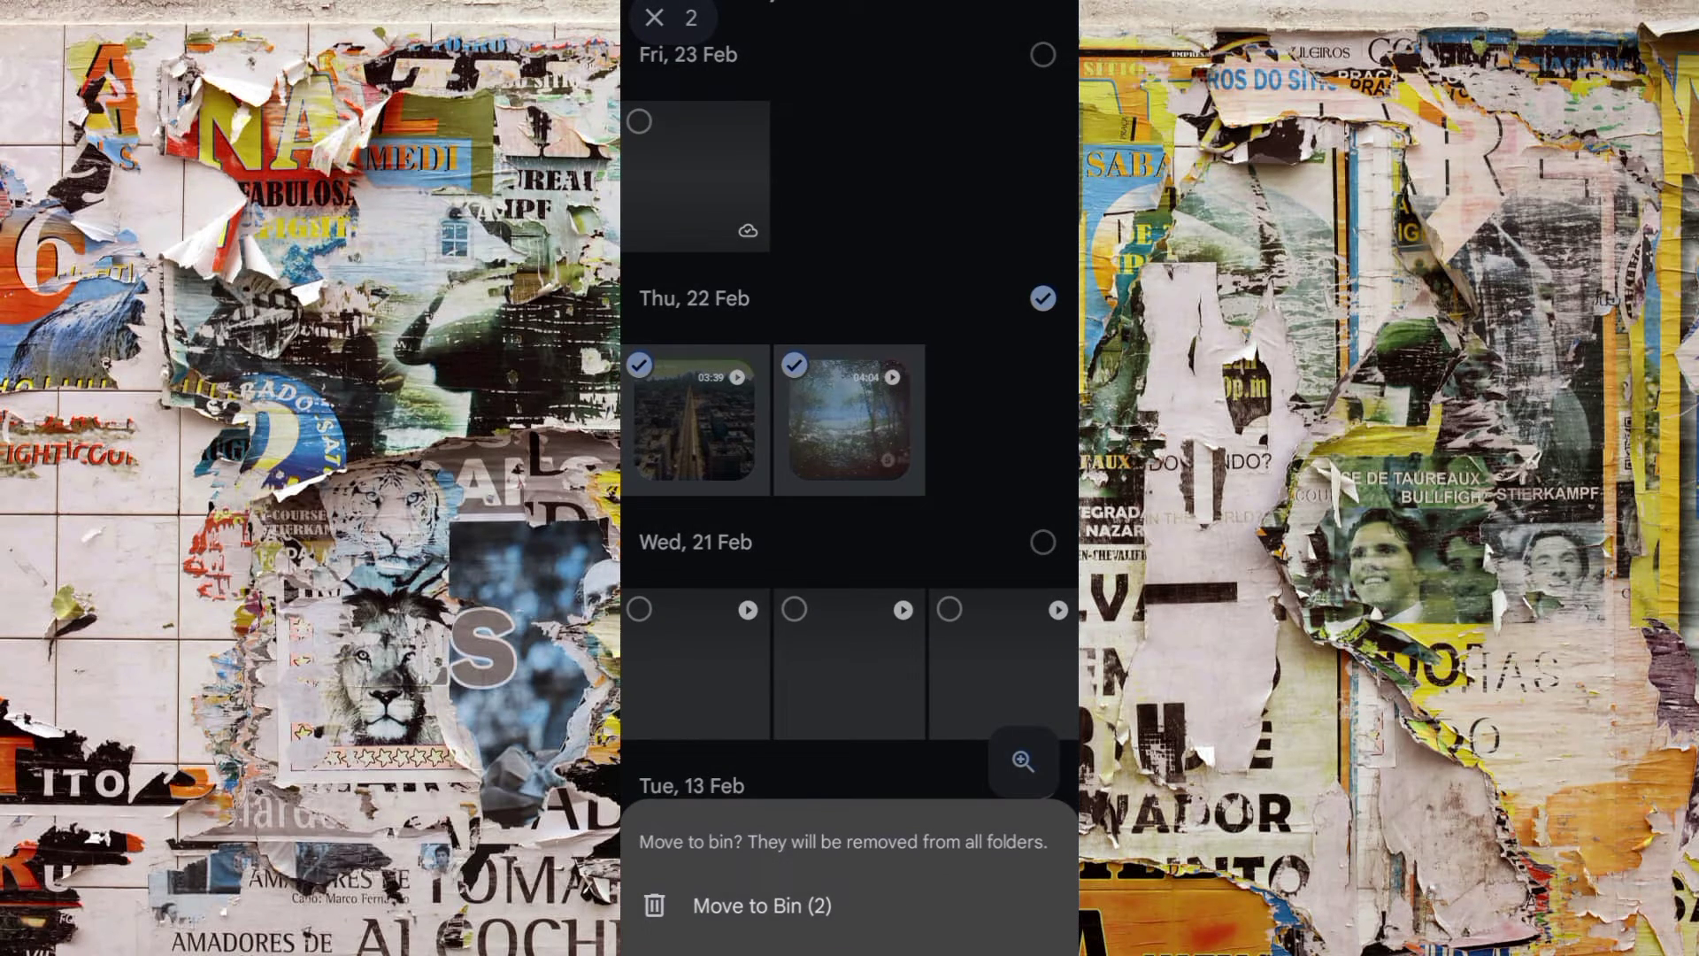
left_click(797, 918)
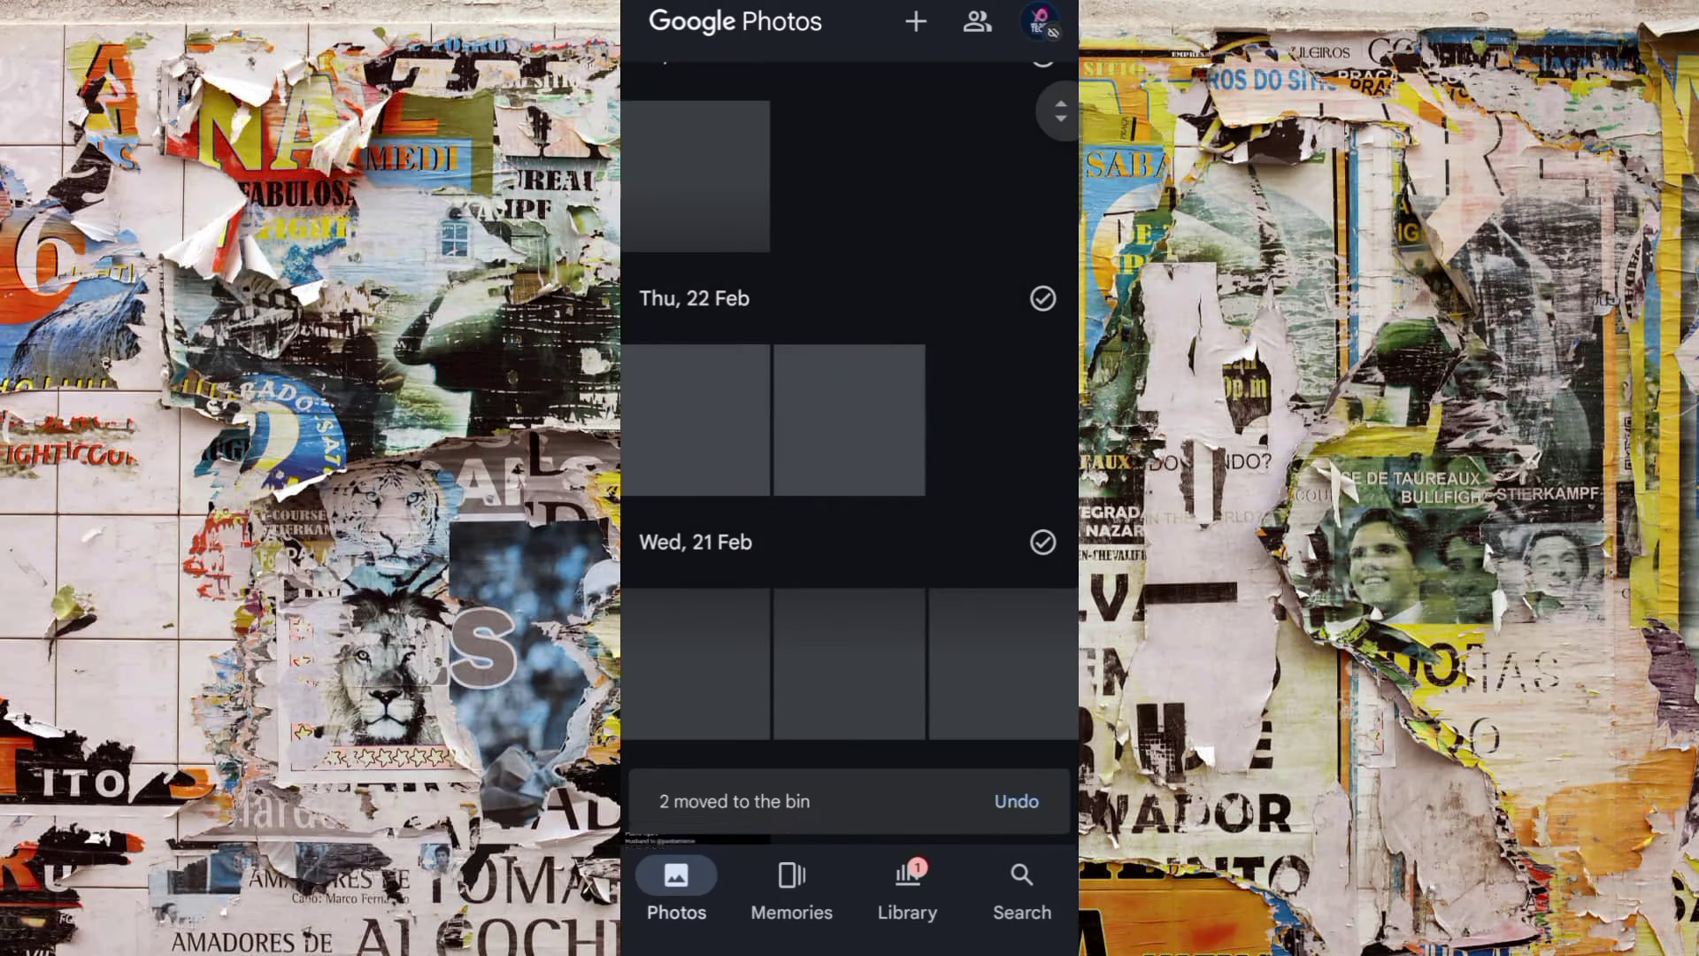